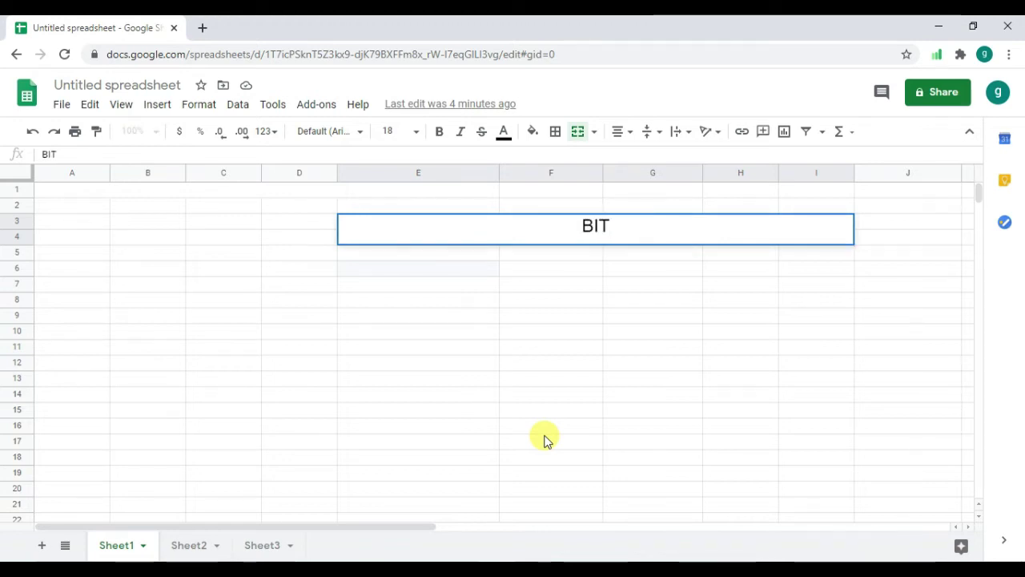
Complete the merged title as "BITXOR FORMULA" and add the headings NUMBER in E8 and NUMBER 1 in F8.
type("X")
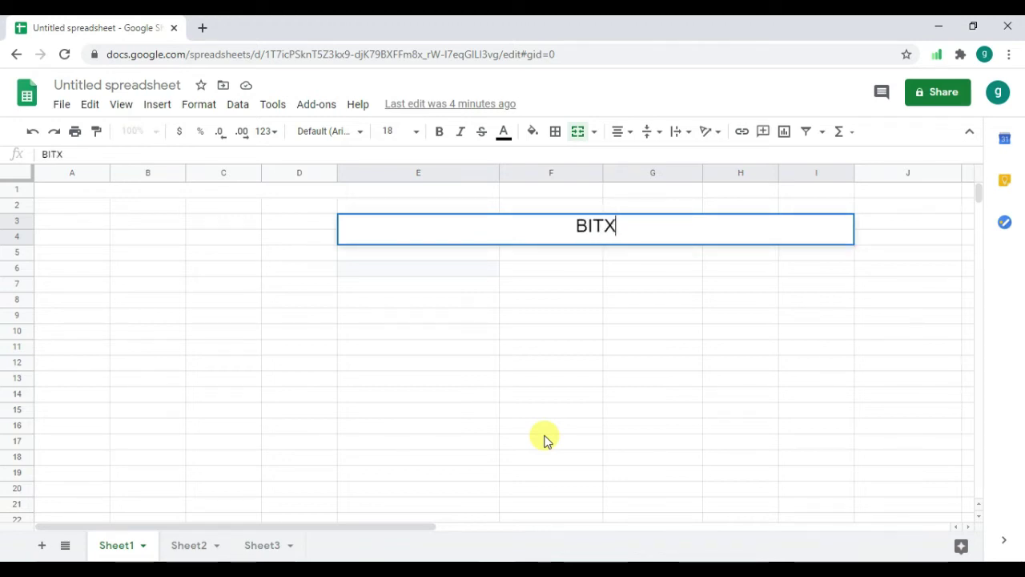
type("OR FORMULA")
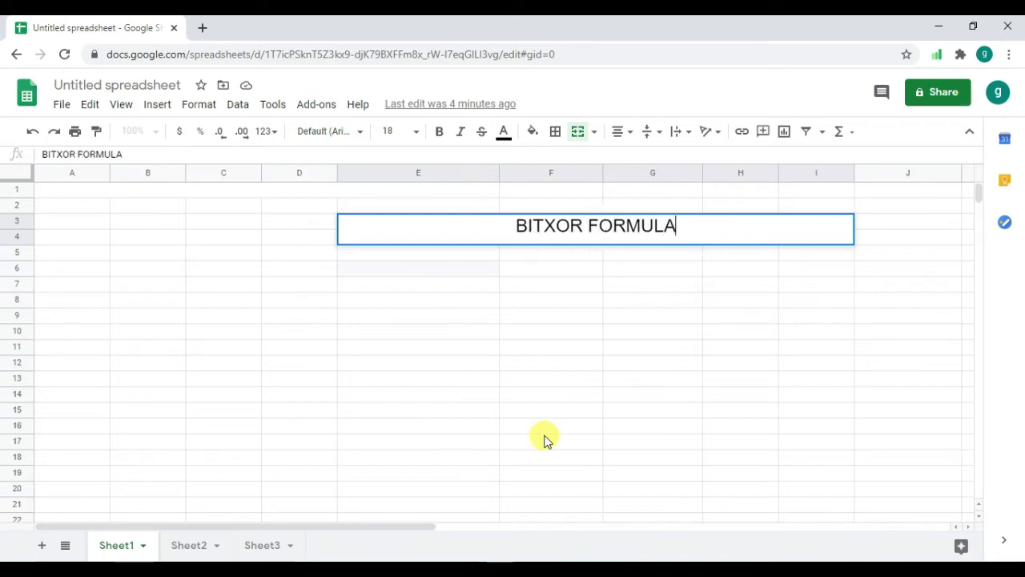
left_click(432, 302)
type("NUMBER")
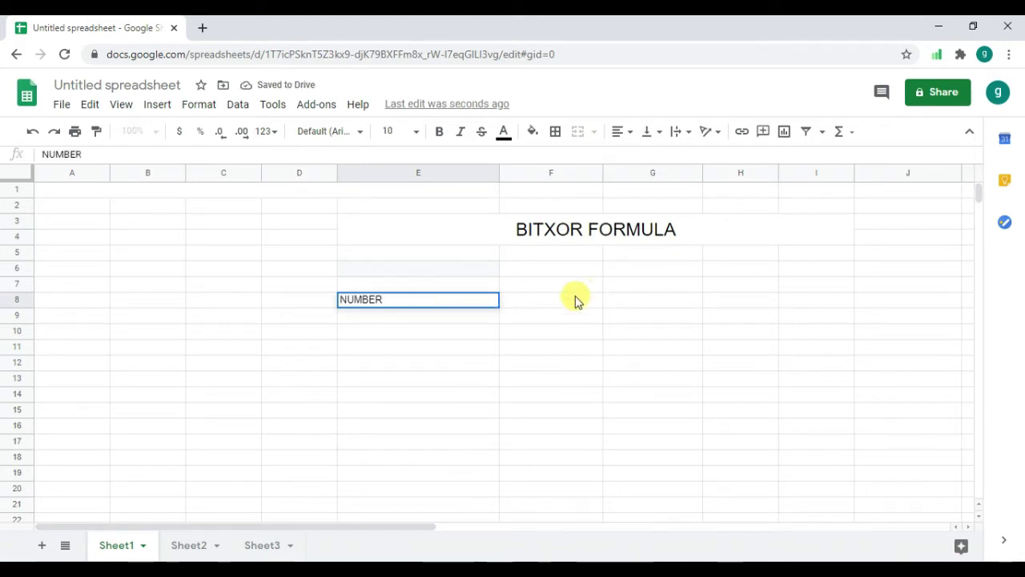
left_click(576, 296)
type("NUMBER ")
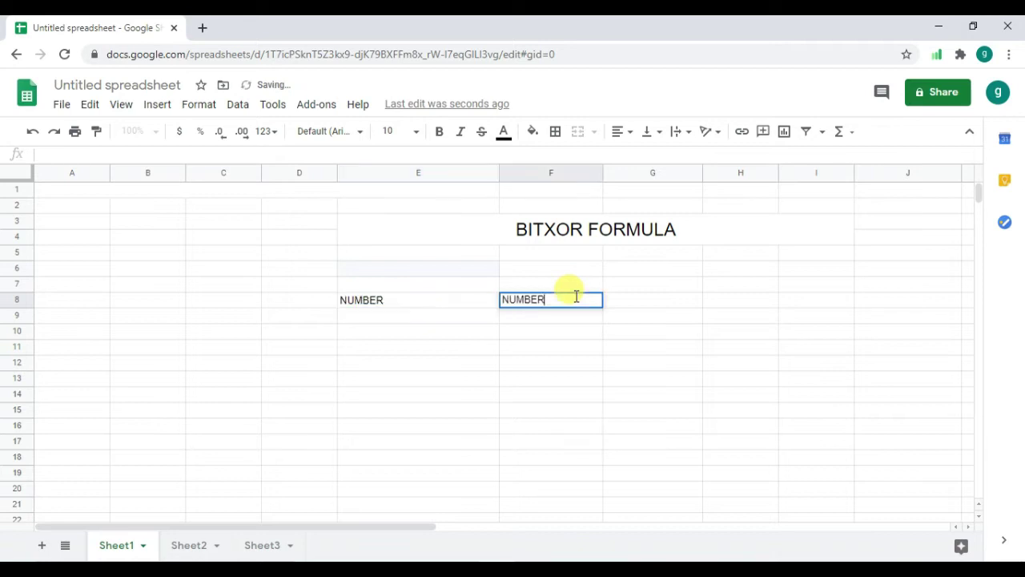
type("1")
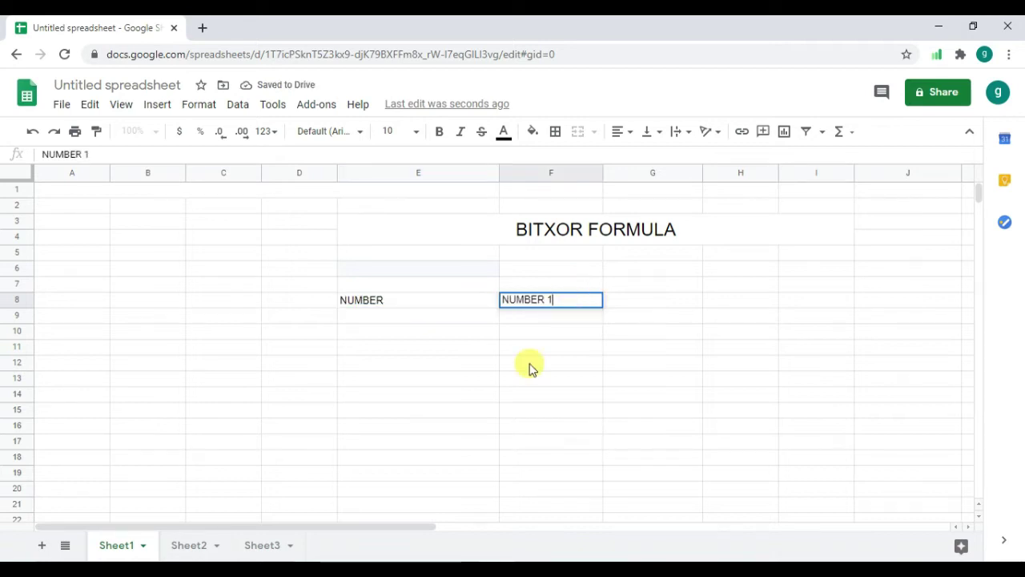
Enter the sample numbers 10 in E10 and 22 in F10 under the two headings.
left_click(449, 334)
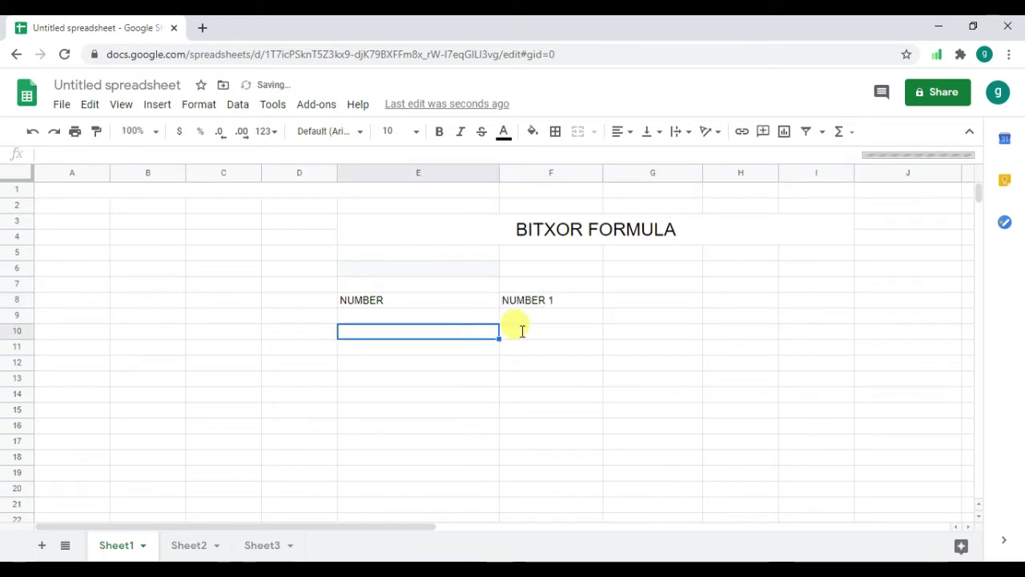
type("10")
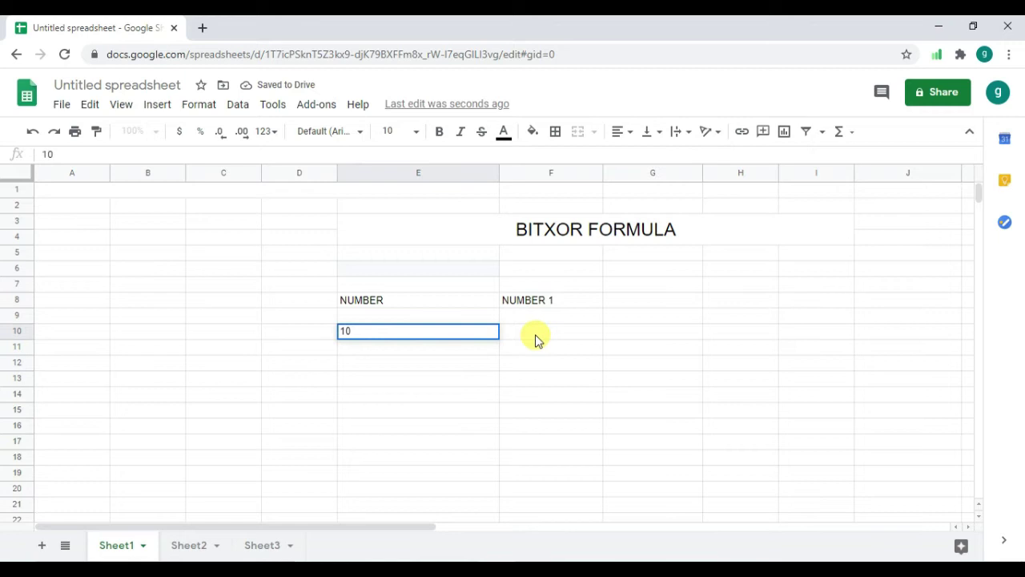
key("Tab")
type("22")
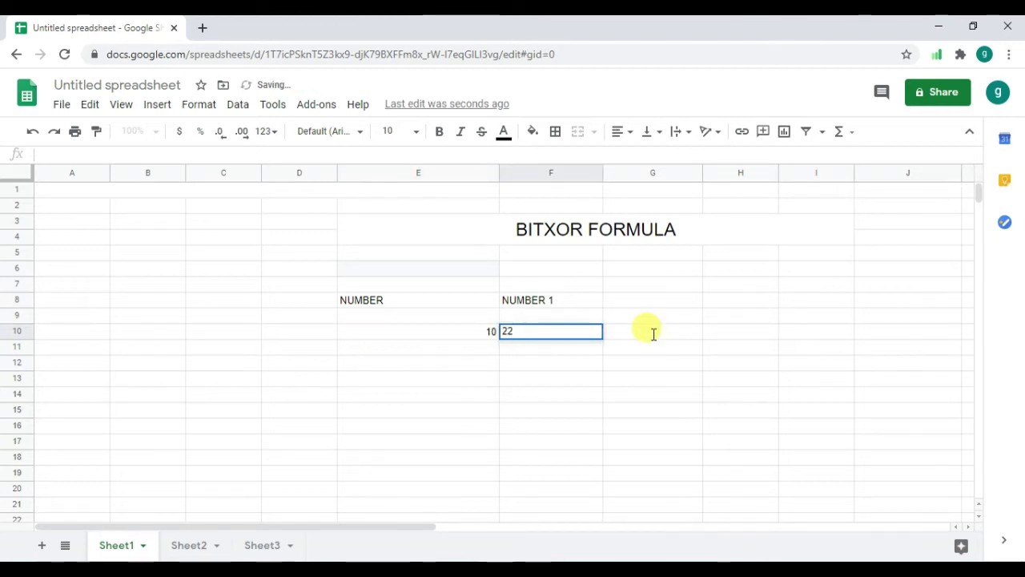
Calculate the bitwise XOR of the two numbers in G10 with =BITXOR(E10,F10).
key("Tab")
type("=B")
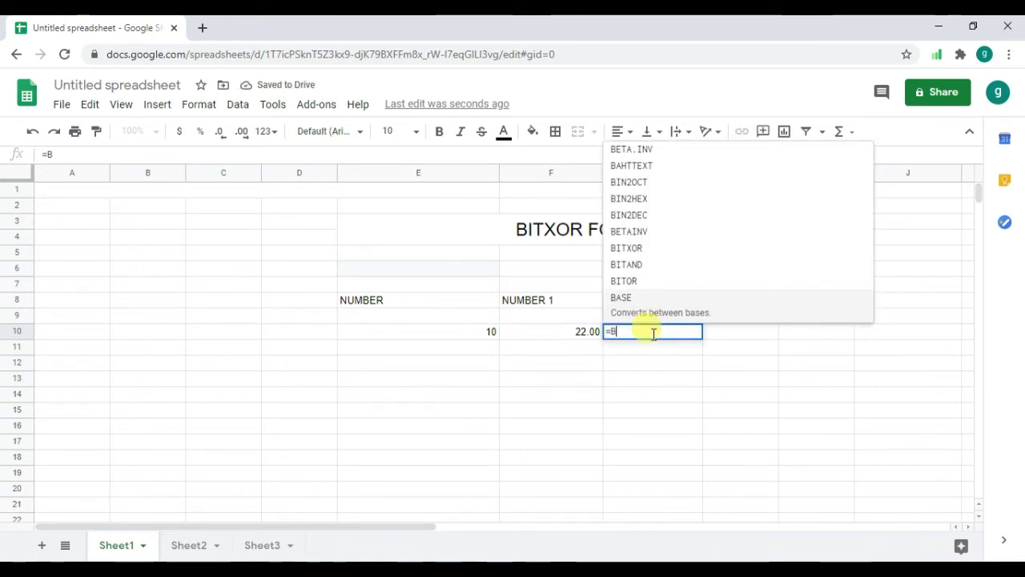
type("IT")
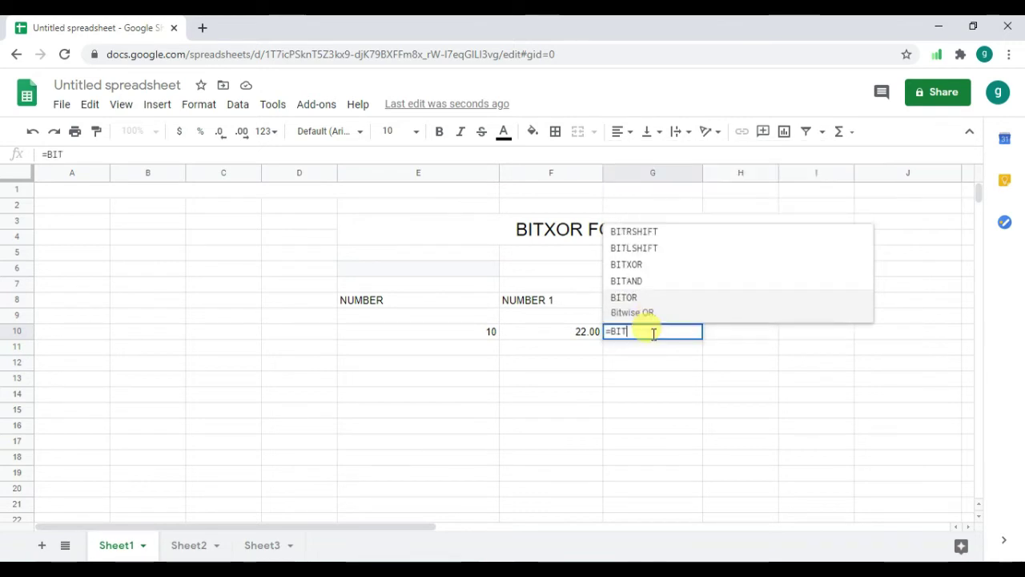
left_click(633, 267)
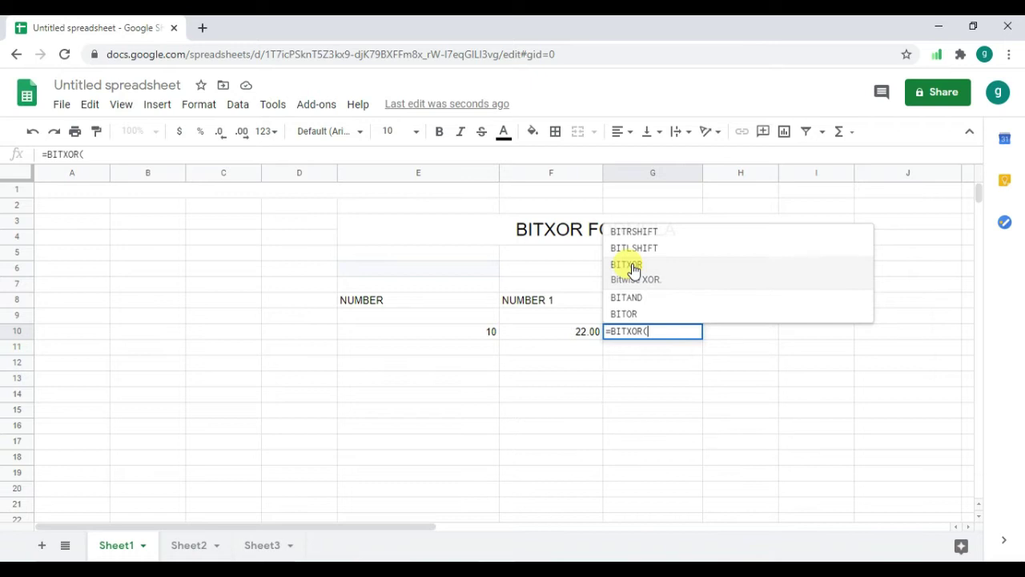
left_click(478, 338)
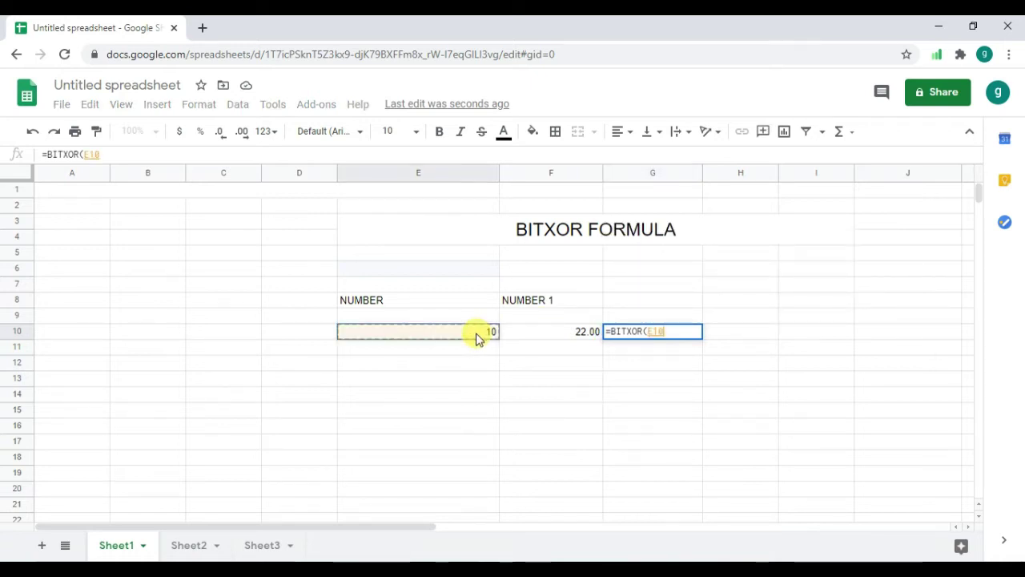
type(",")
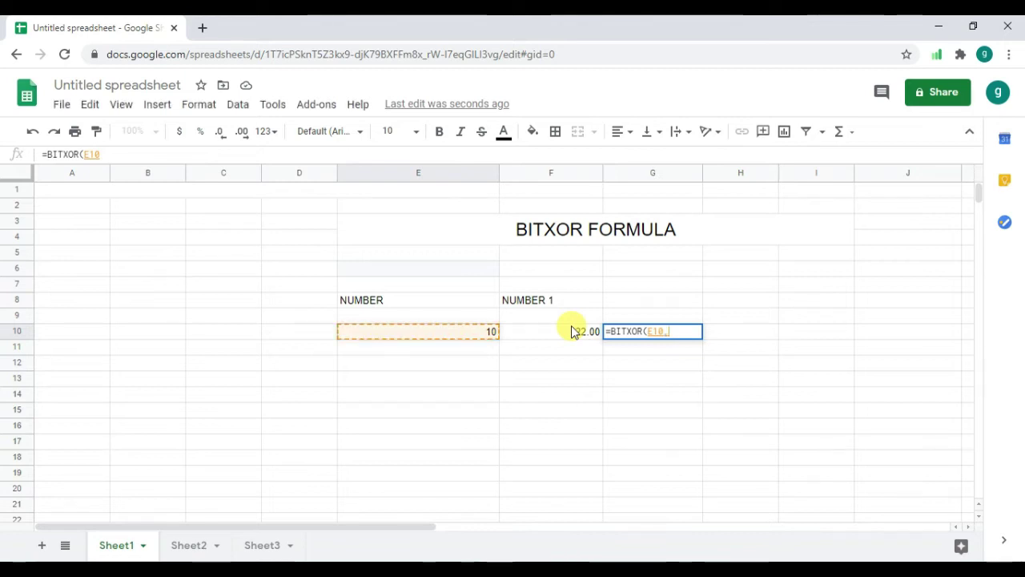
left_click(573, 331)
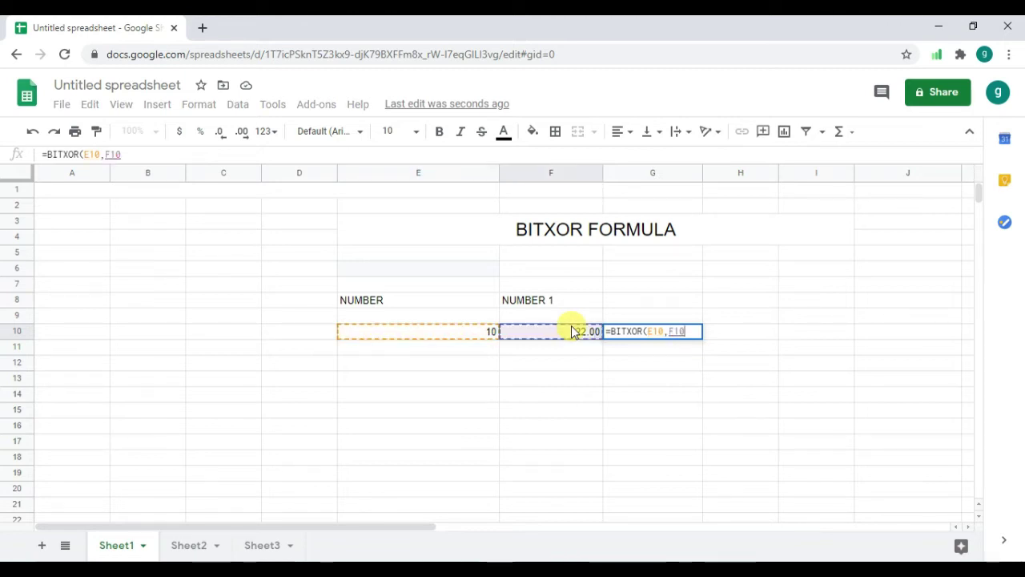
type(")")
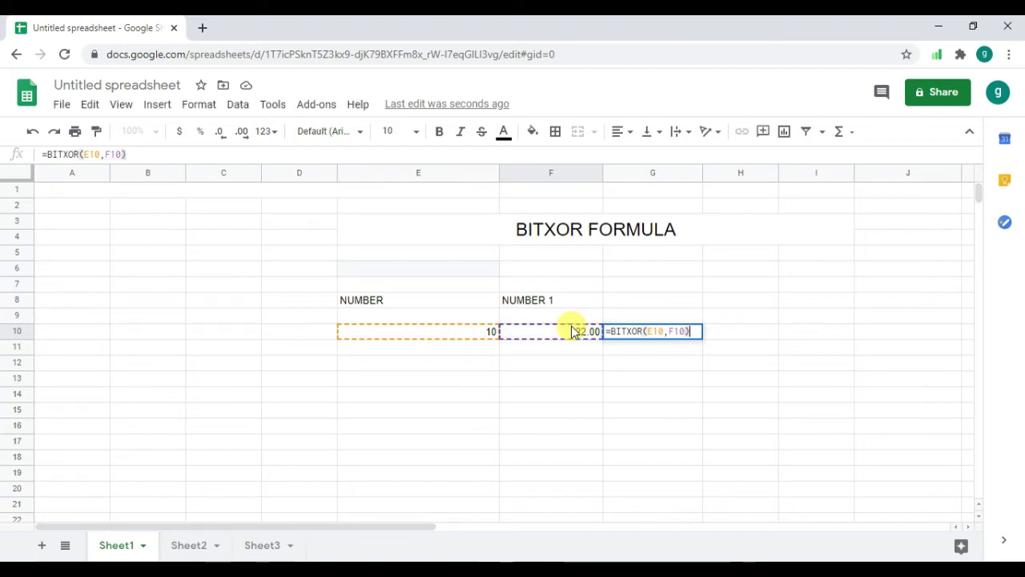
key("Return")
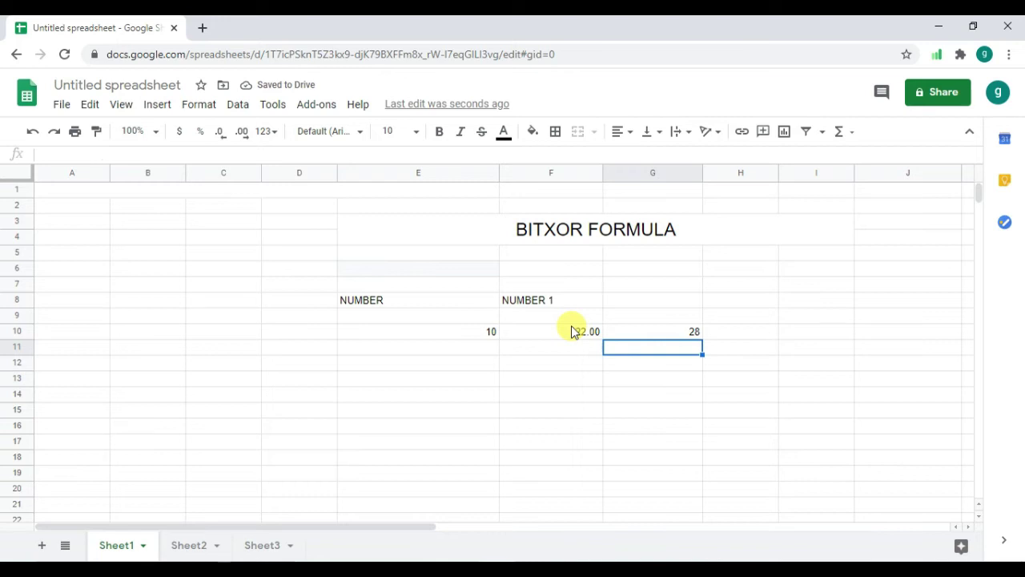
Enter the title "CEILING FORMULA" in the merged cell E1:H2 on Sheet2.
left_click(185, 545)
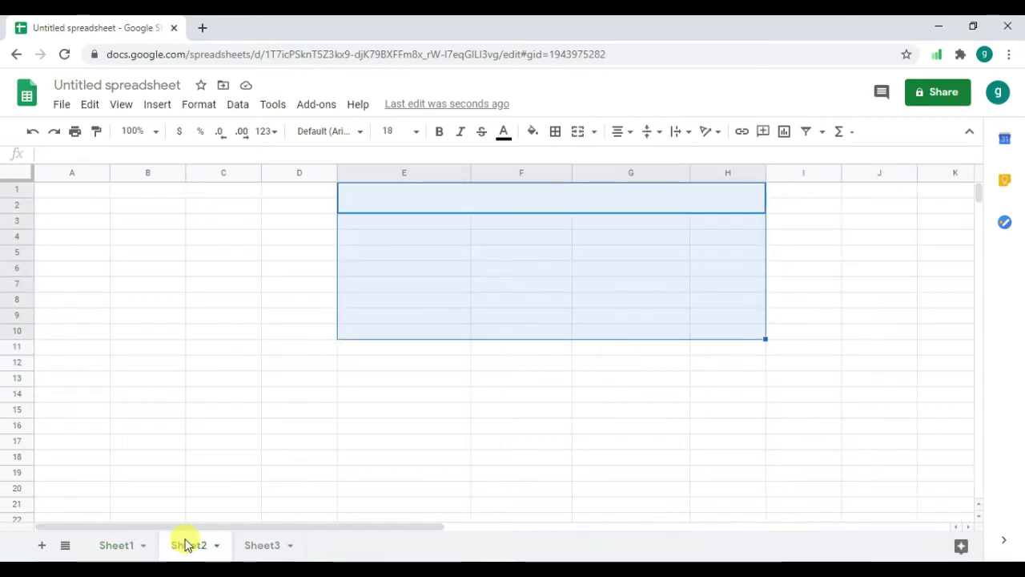
left_click(468, 206)
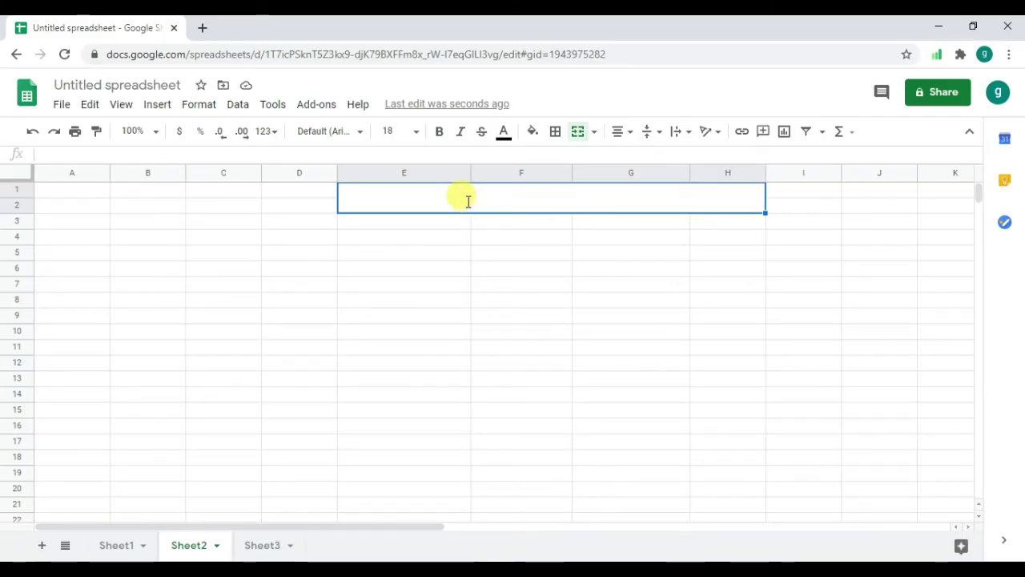
type("CE")
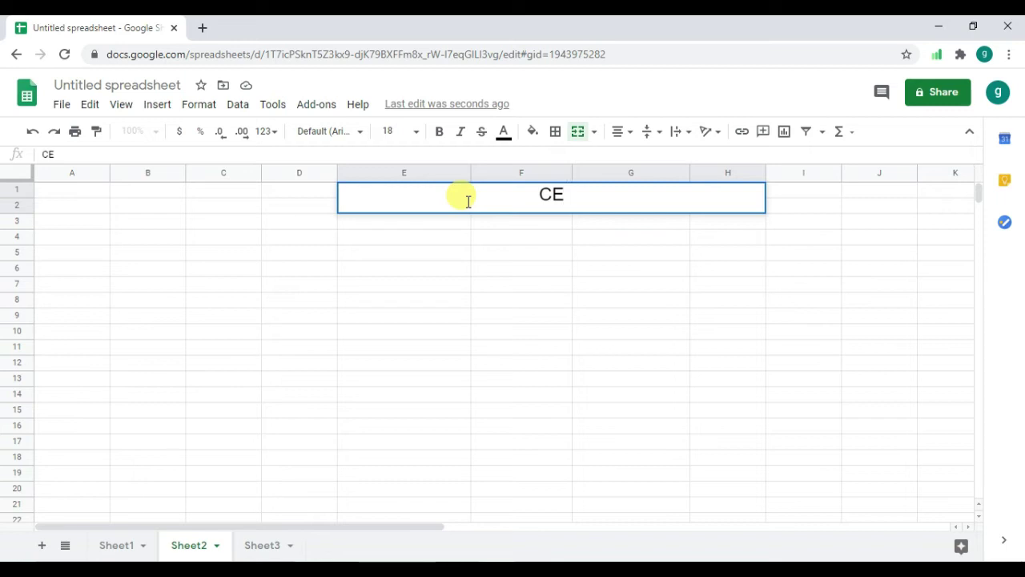
type("IL")
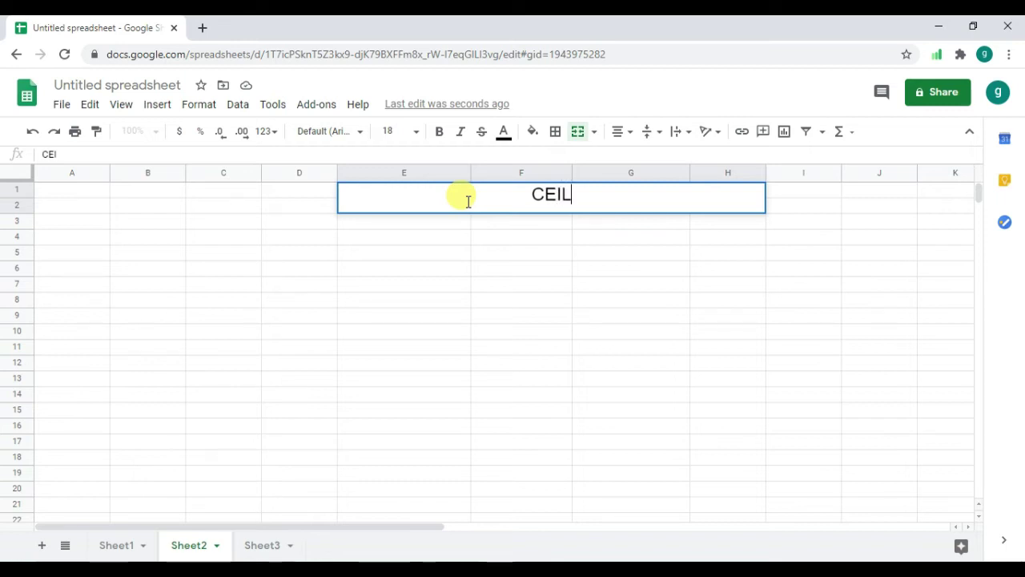
type("I")
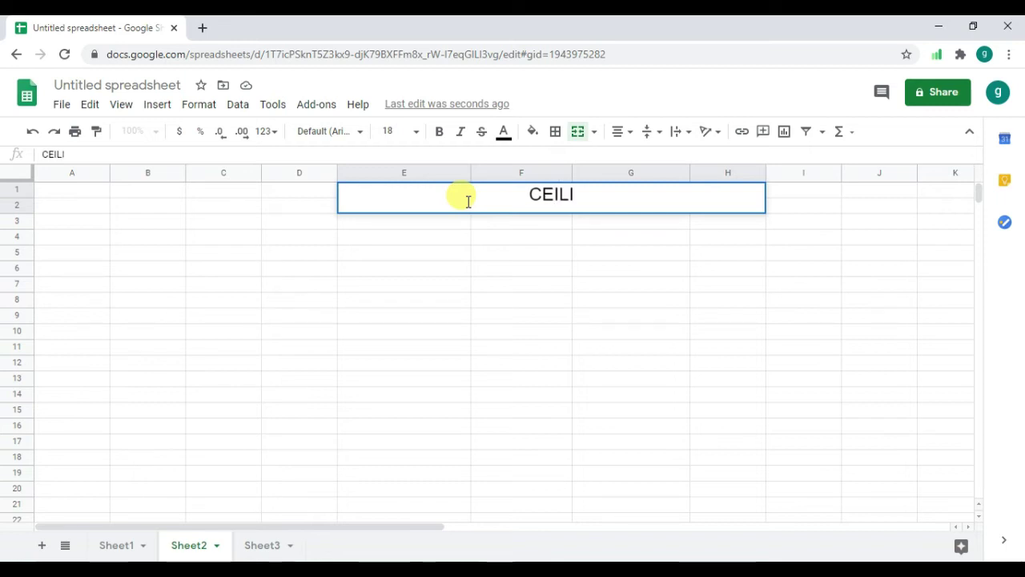
type("NG")
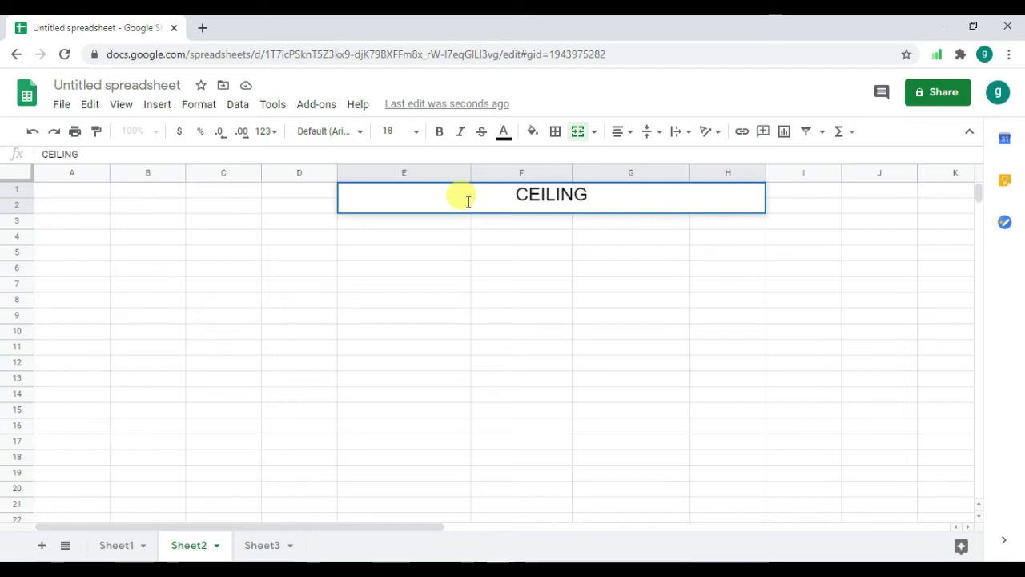
type(" FO")
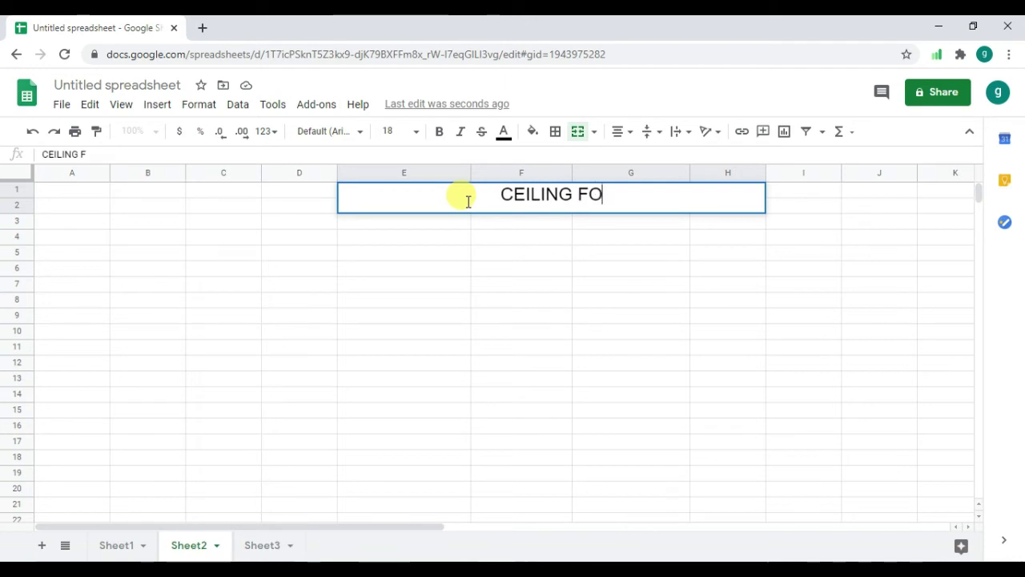
type("RMUL")
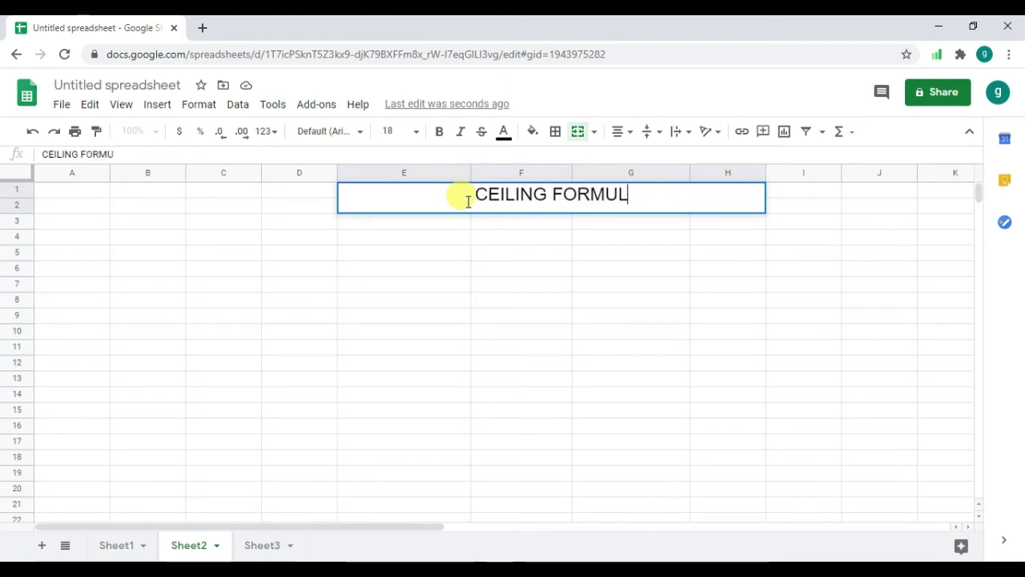
type("A")
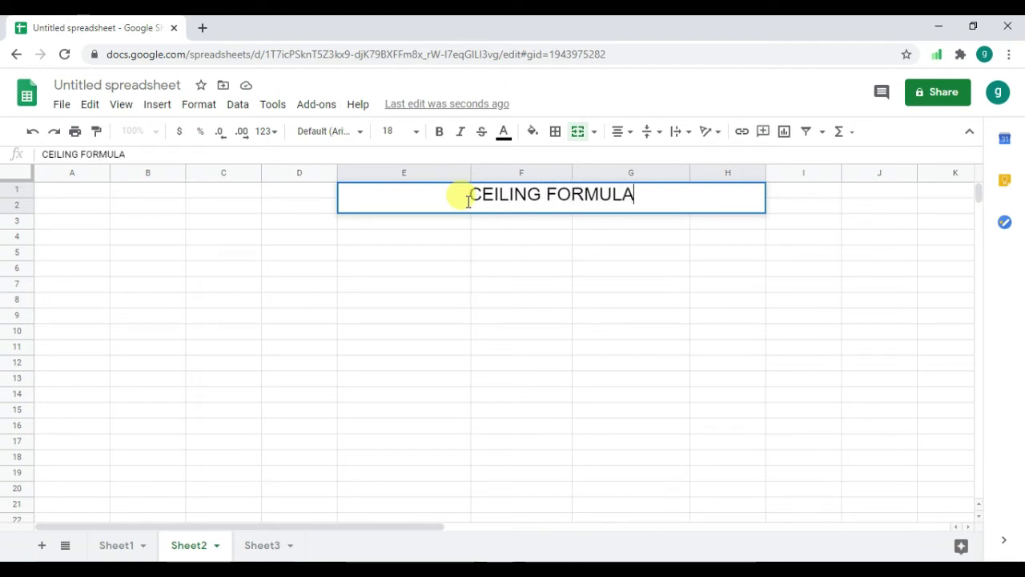
Enter the sample value 480.59 in cell E6 below the CEILING FORMULA title.
left_click(415, 276)
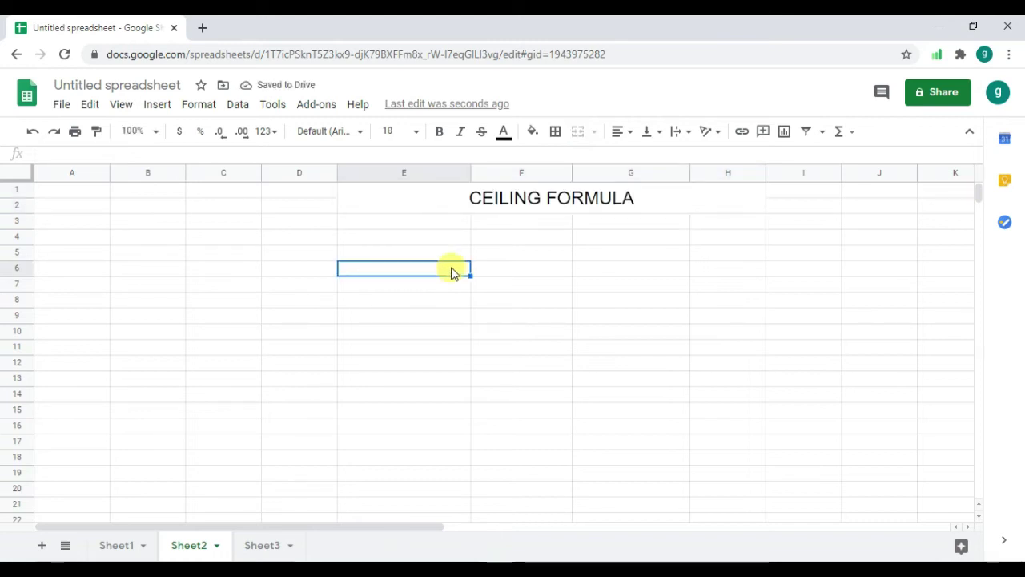
type("4")
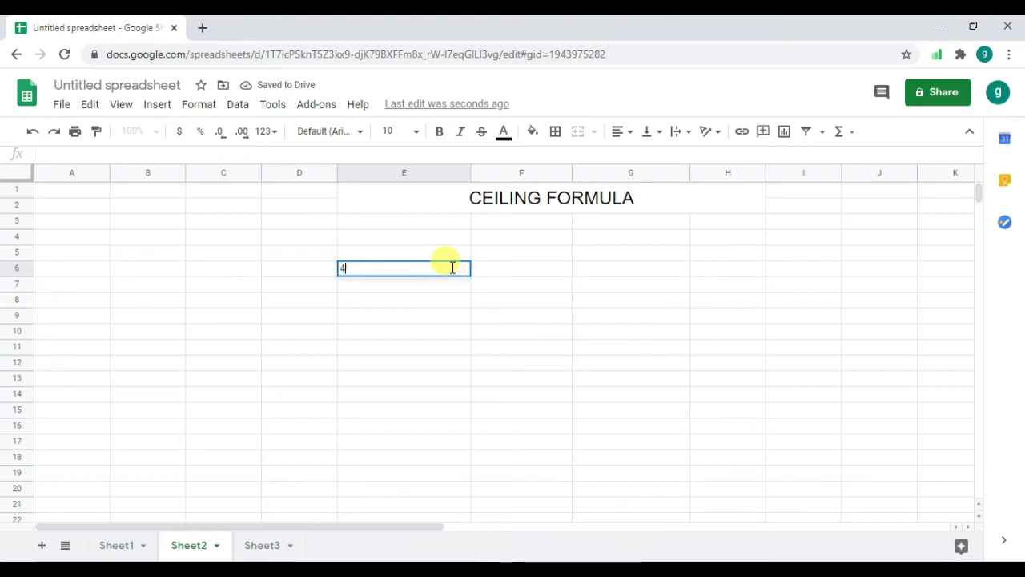
type("80.")
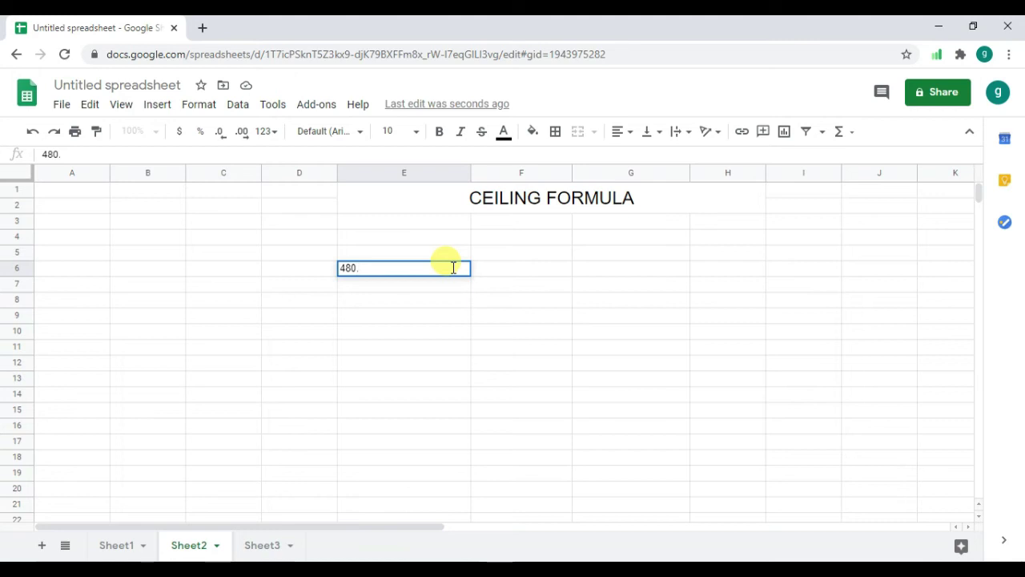
type("59")
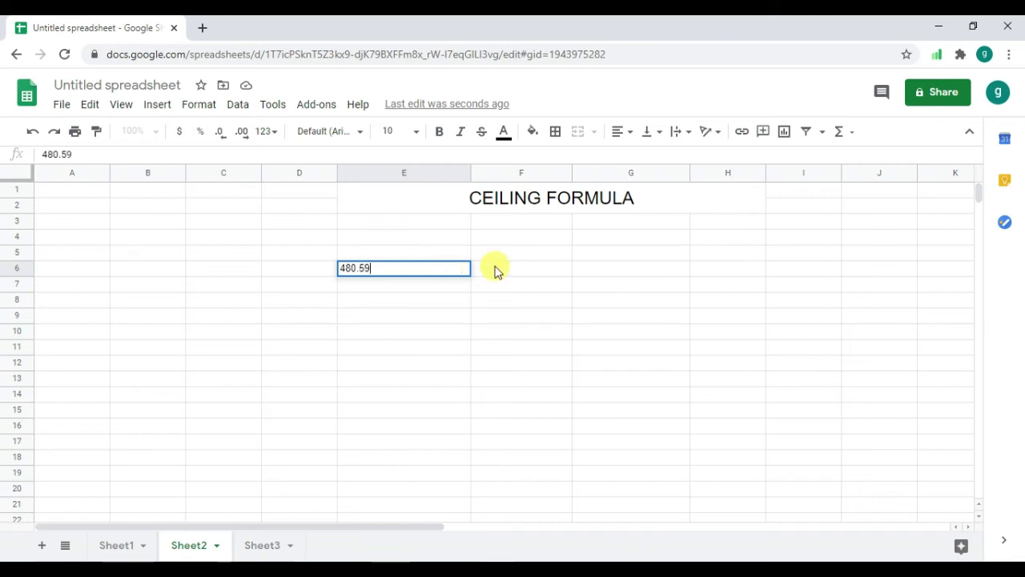
Round the value in E6 up to the nearest multiple of 2 in F6 with =CEILING(E6,2).
left_click(495, 270)
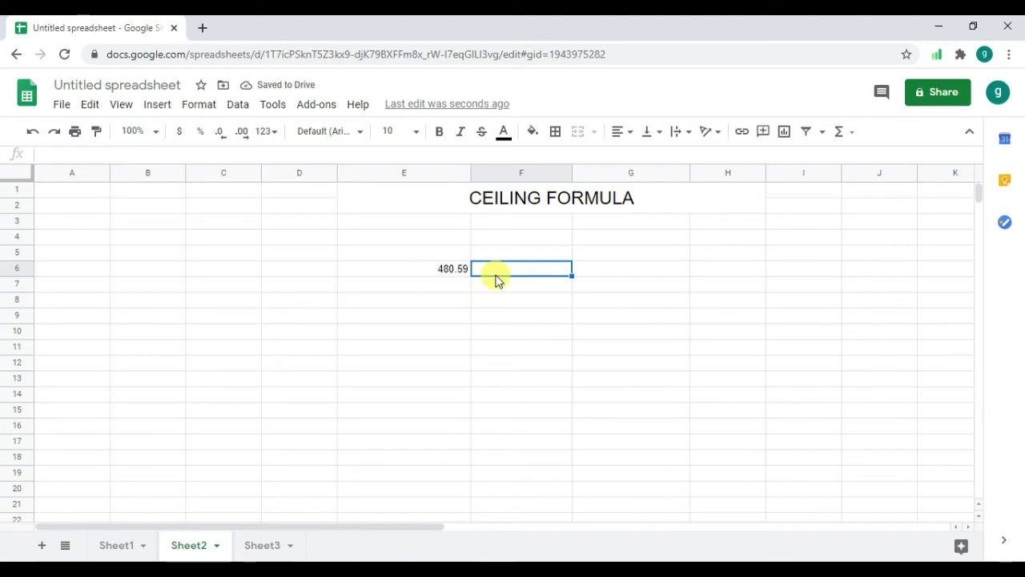
type("=")
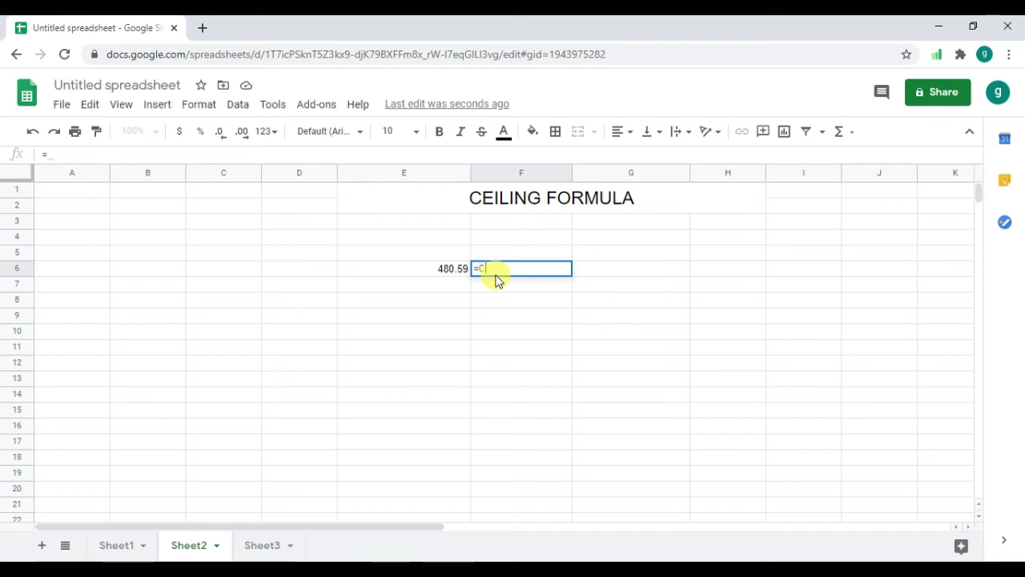
type("CE")
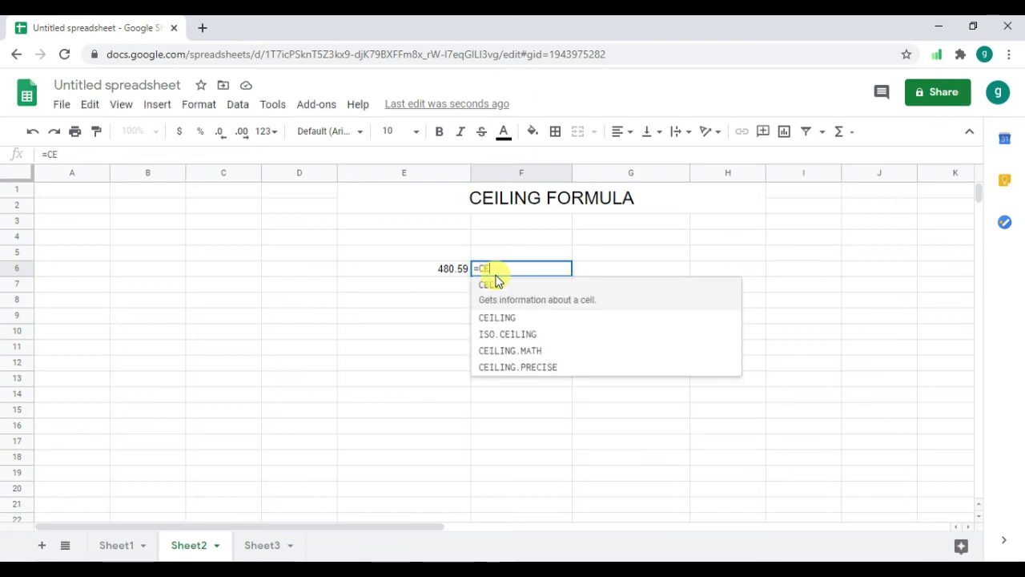
left_click(506, 317)
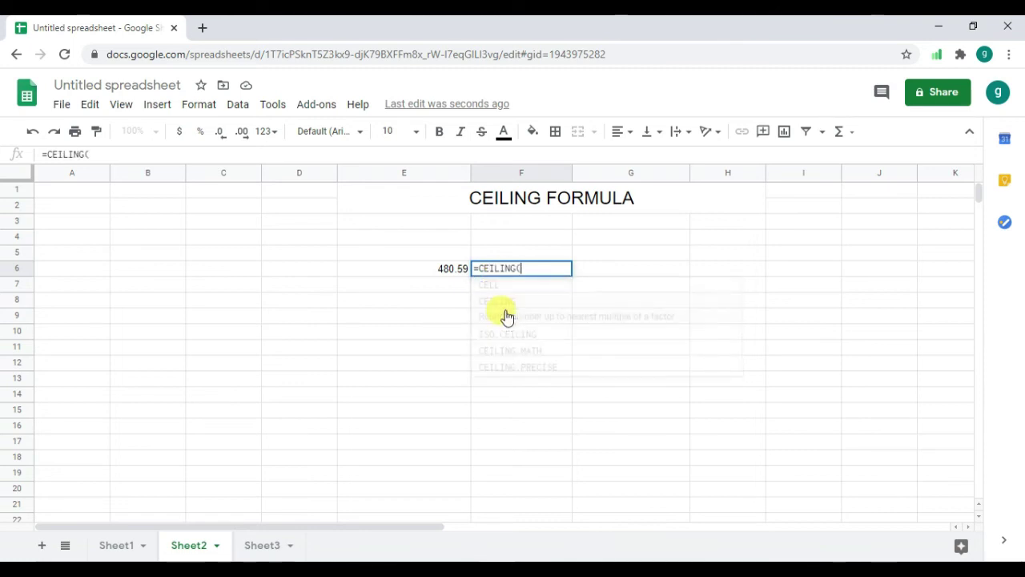
left_click(451, 272)
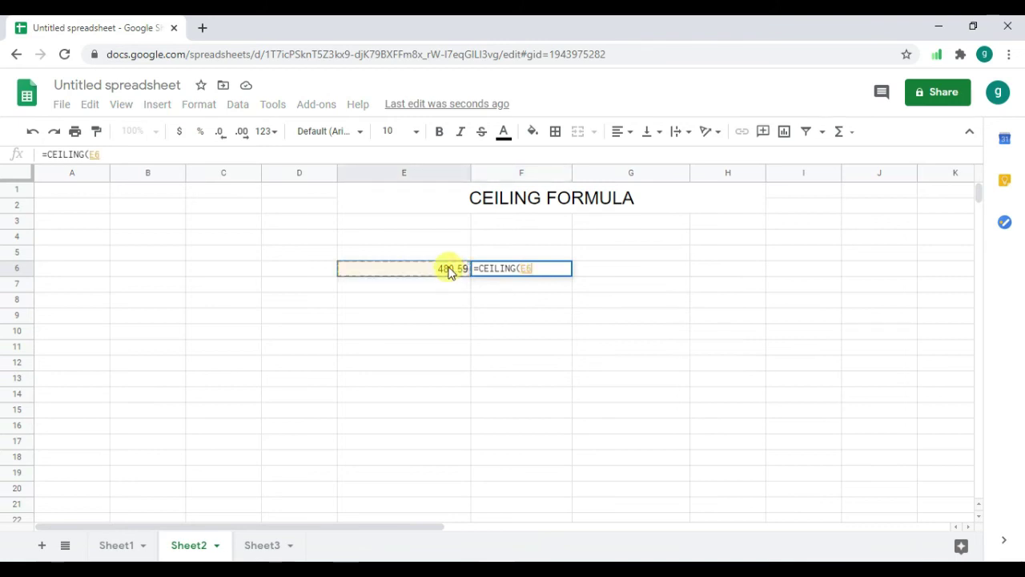
type(", ")
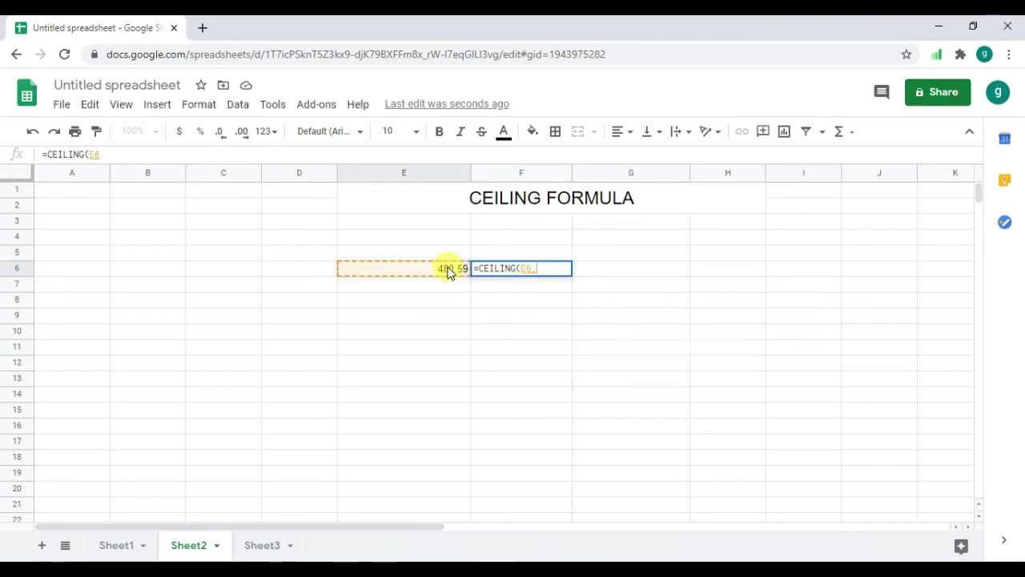
type("2")
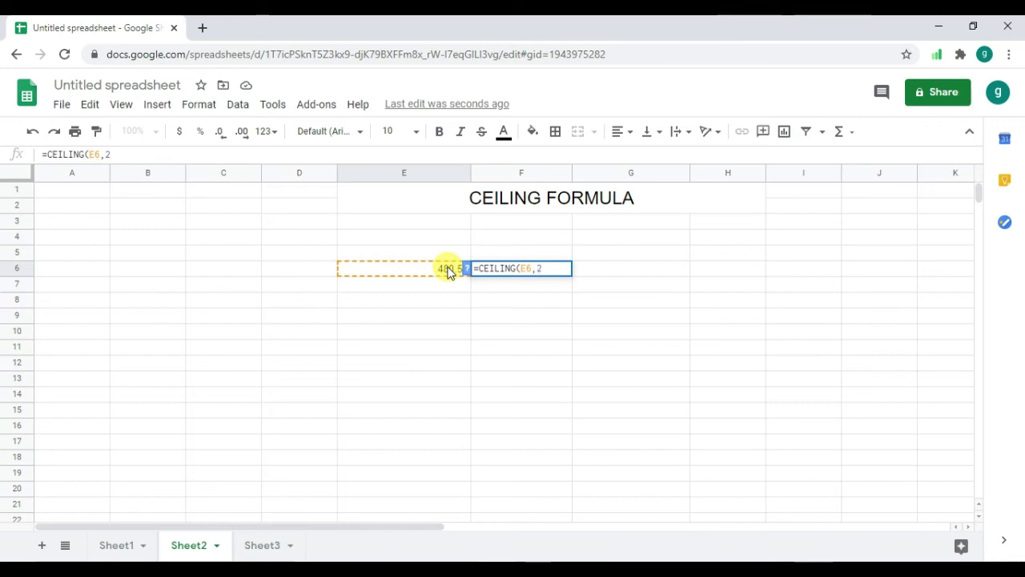
type(")")
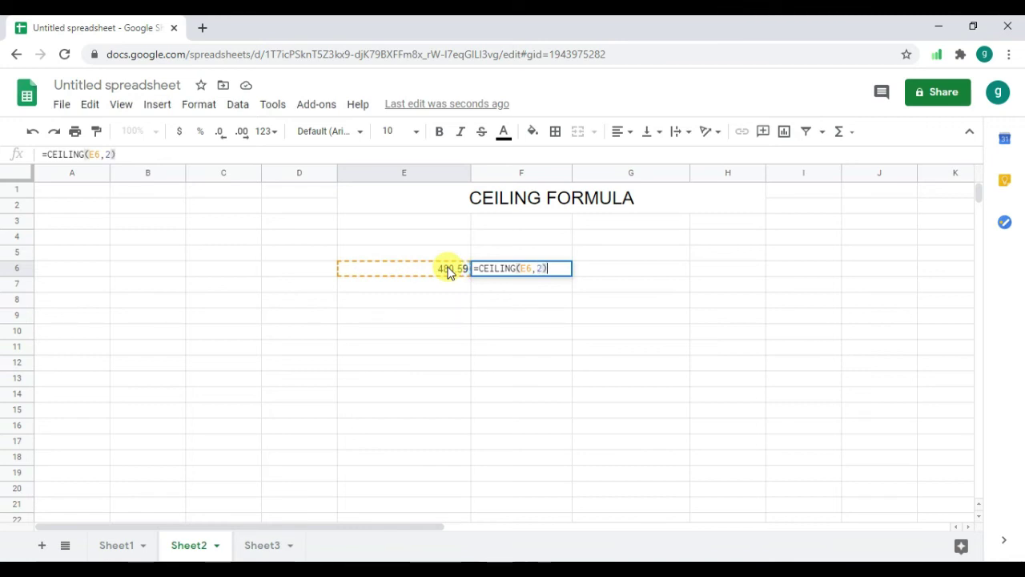
key("Return")
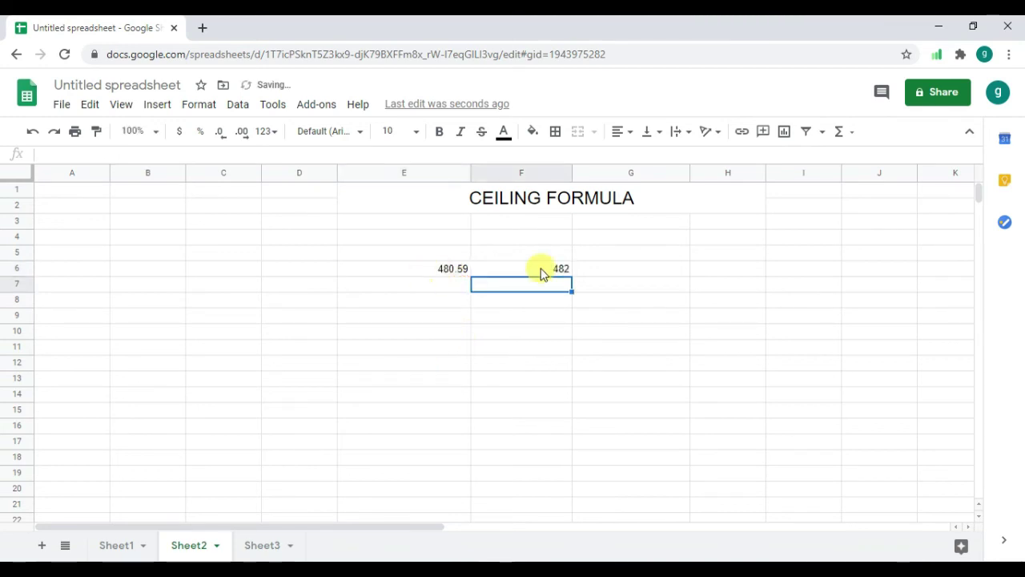
Enter a second sample value of 450 in cell E7.
left_click(444, 289)
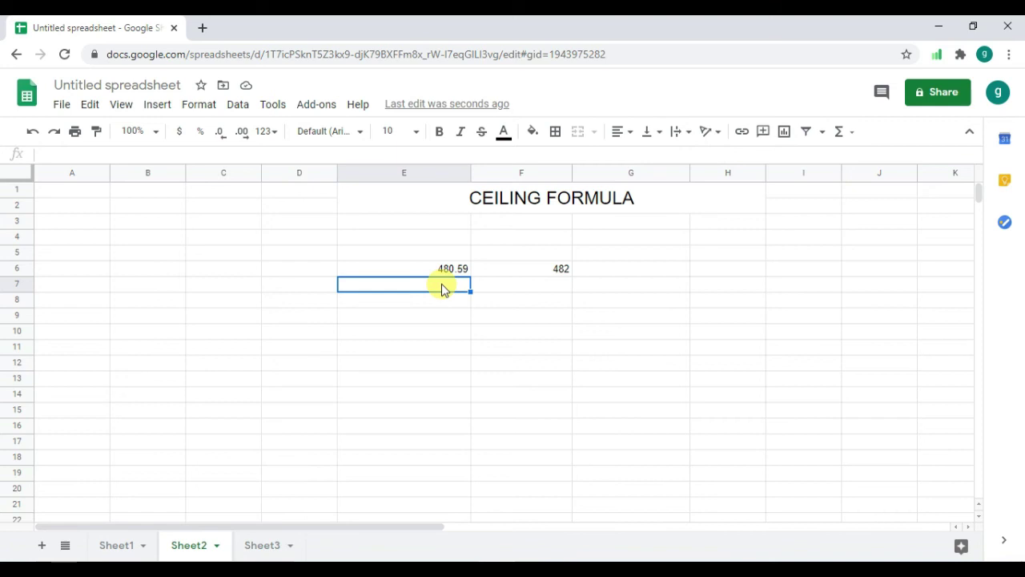
type("450")
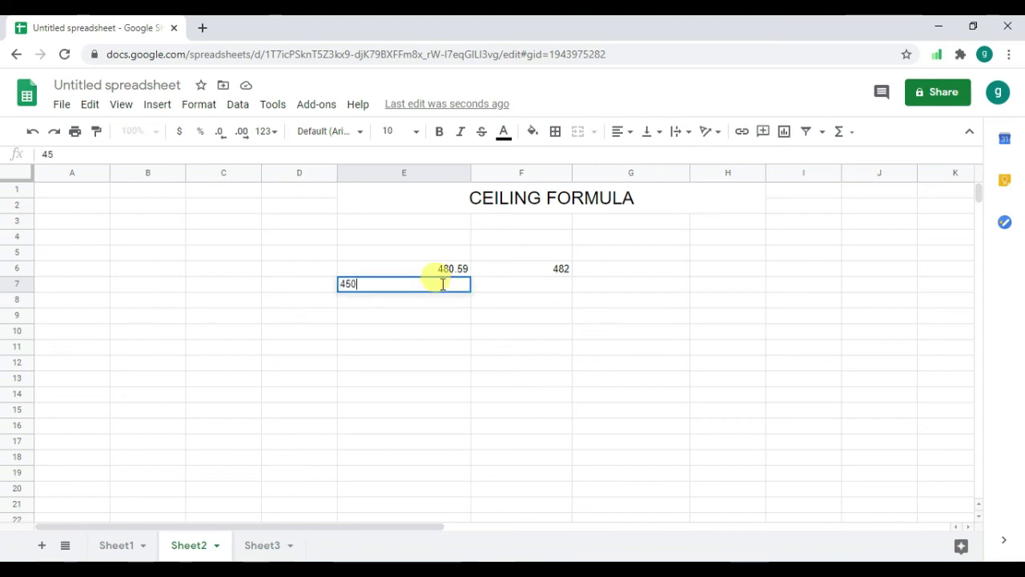
left_click(490, 294)
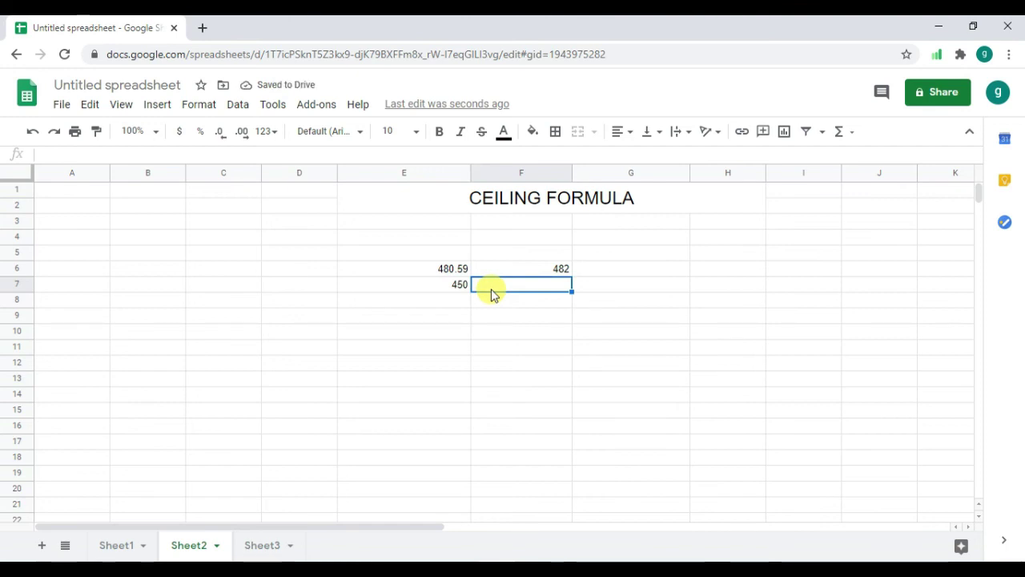
Round the value in E7 up to the nearest multiple of 5 in F7 with =CEILING(E7,5).
double_click(492, 289)
type("=CE")
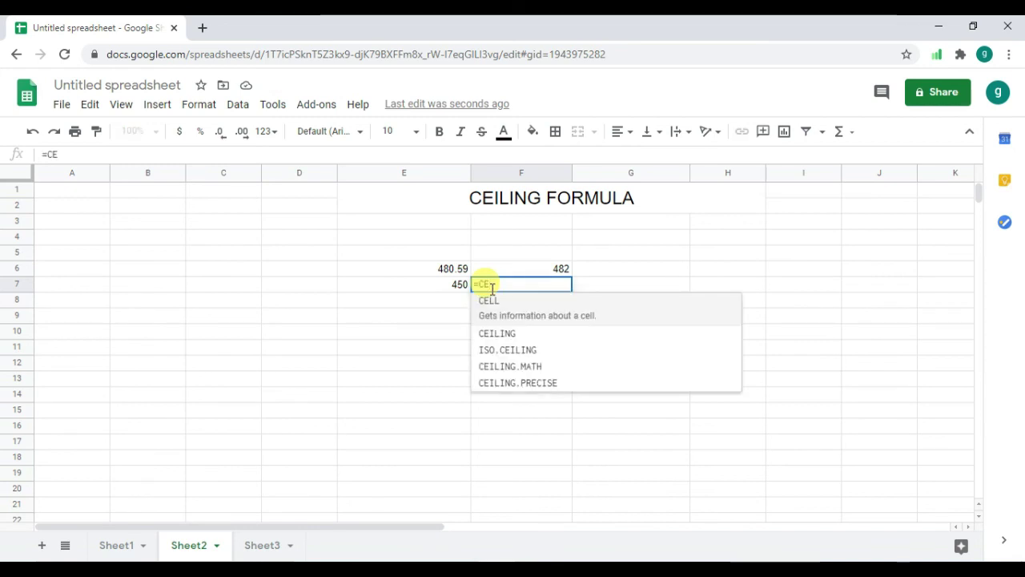
left_click(508, 336)
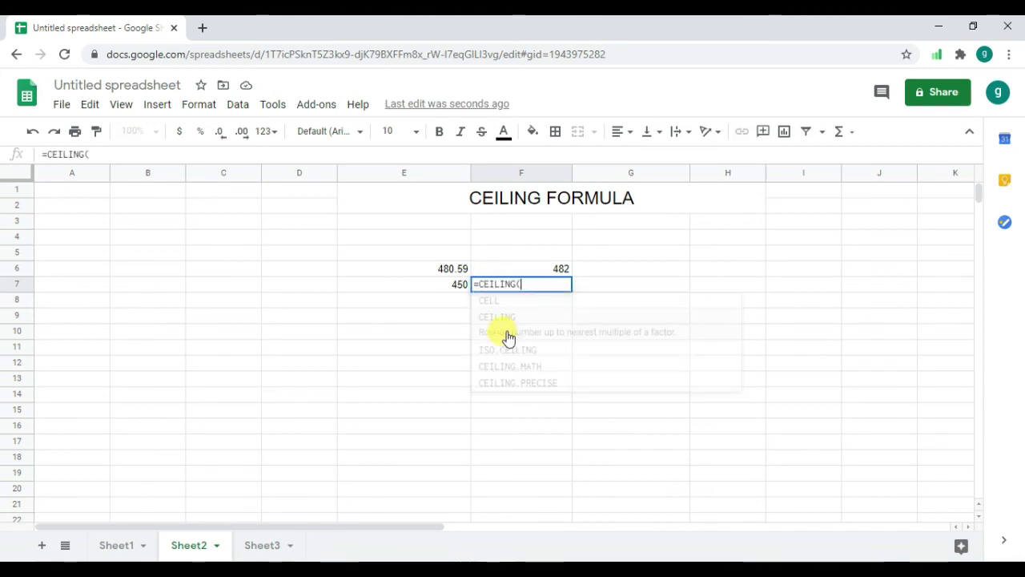
left_click(446, 286)
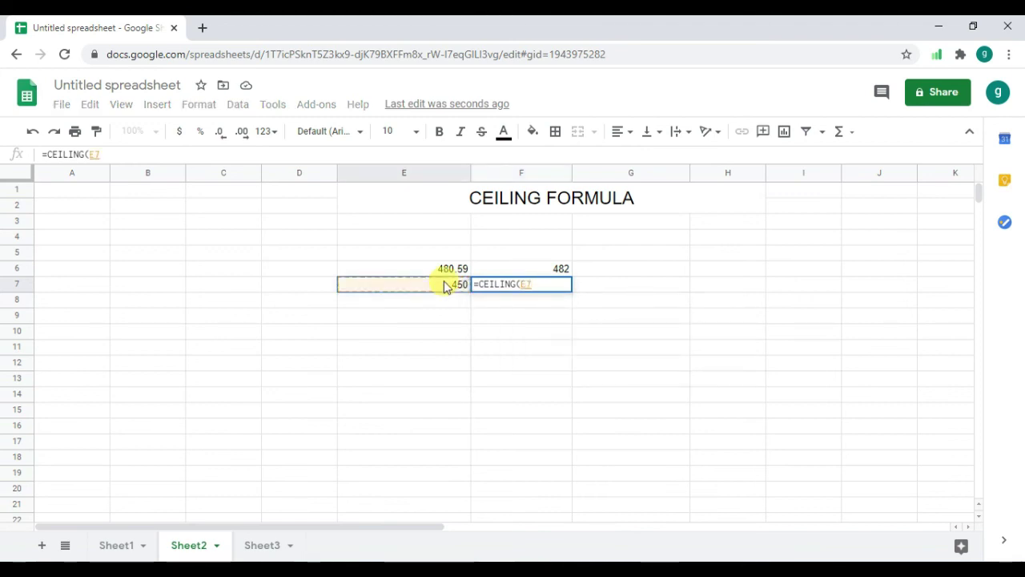
type(",")
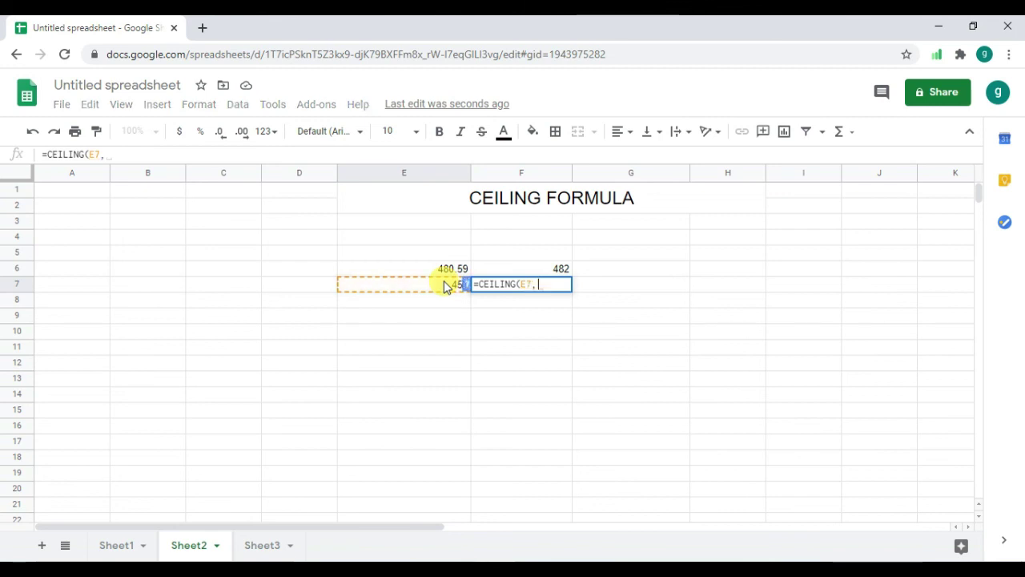
type("5)")
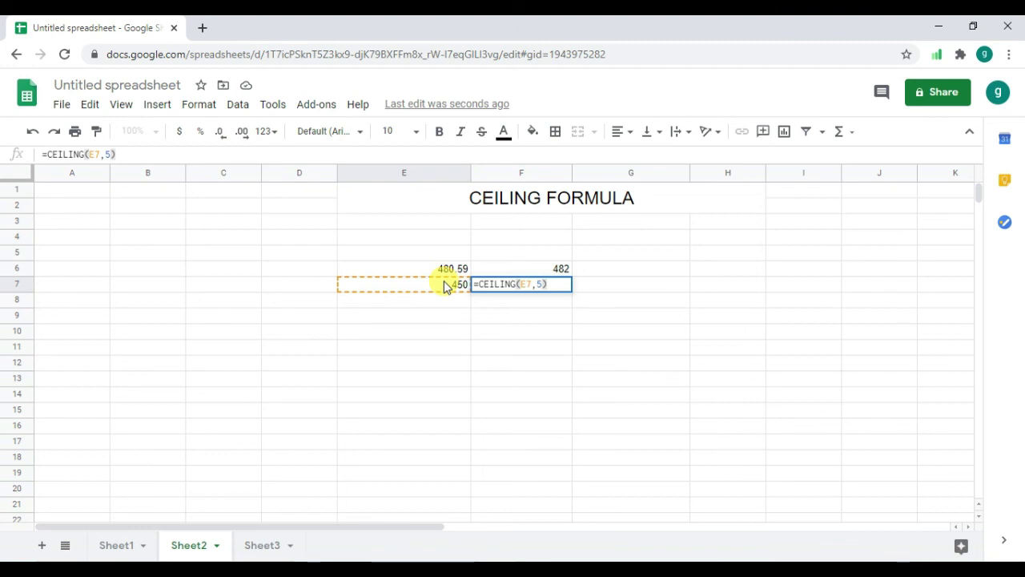
key("Return")
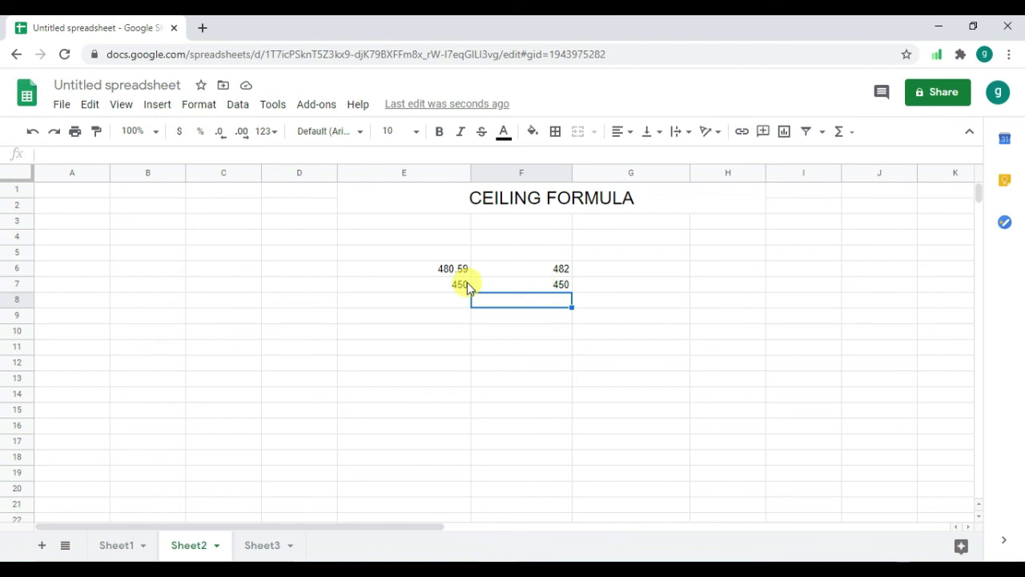
Set the sample value in cell E7 to 450.49.
left_click(468, 283)
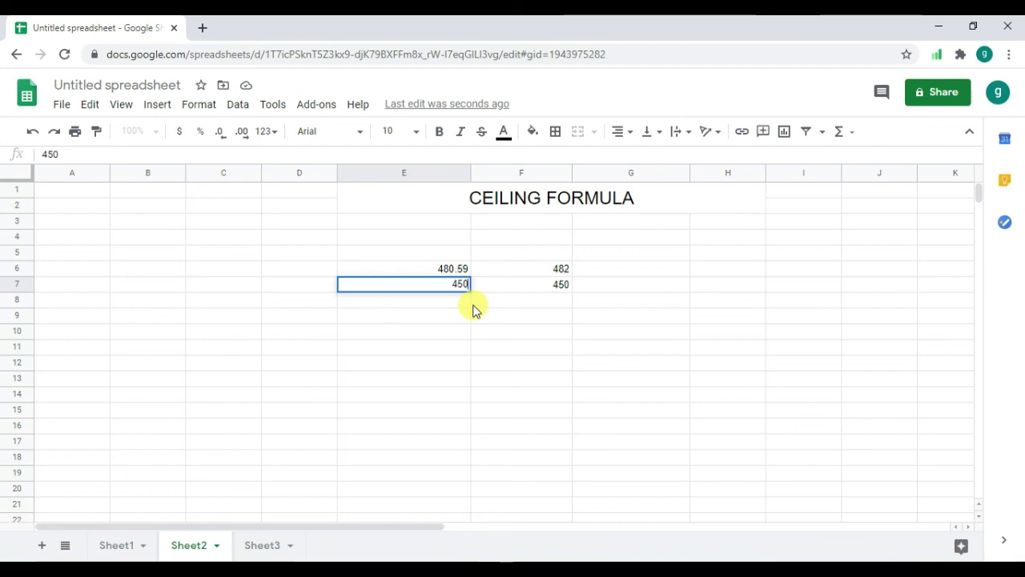
key("F2")
type(".49")
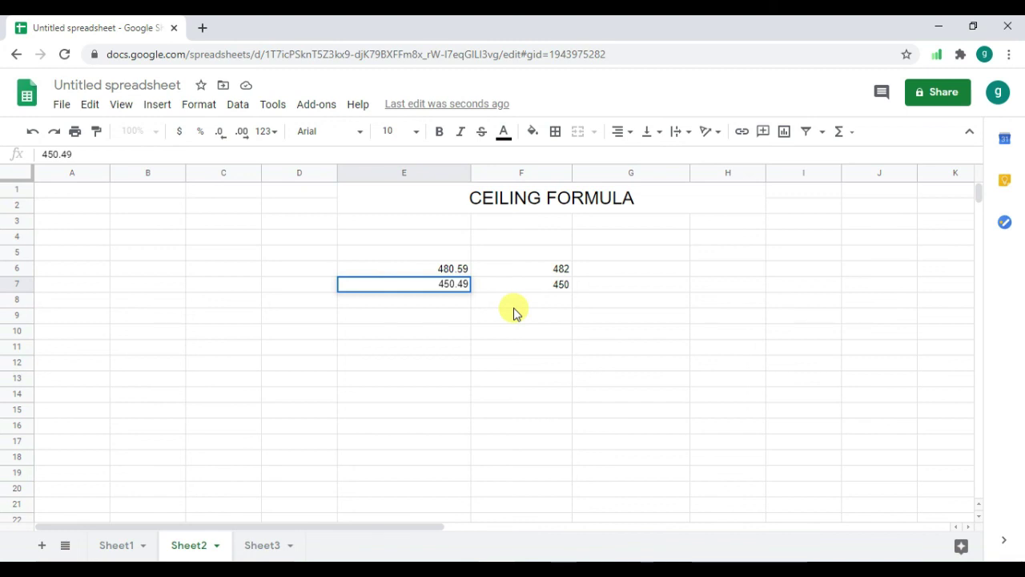
left_click(513, 306)
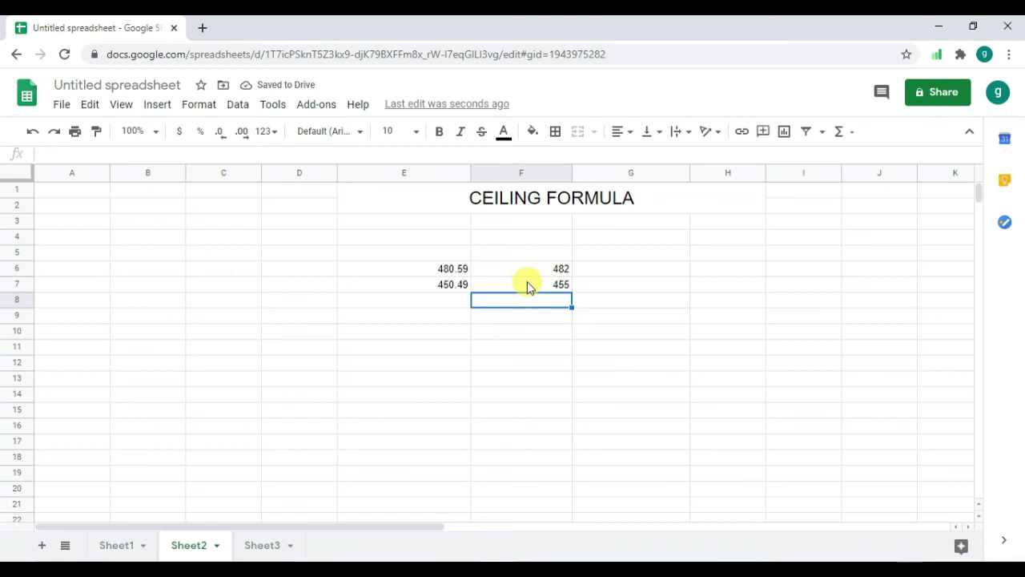
Open the CEILING formula in F7 to examine its arguments, then leave the cell.
key("Up")
key("Return")
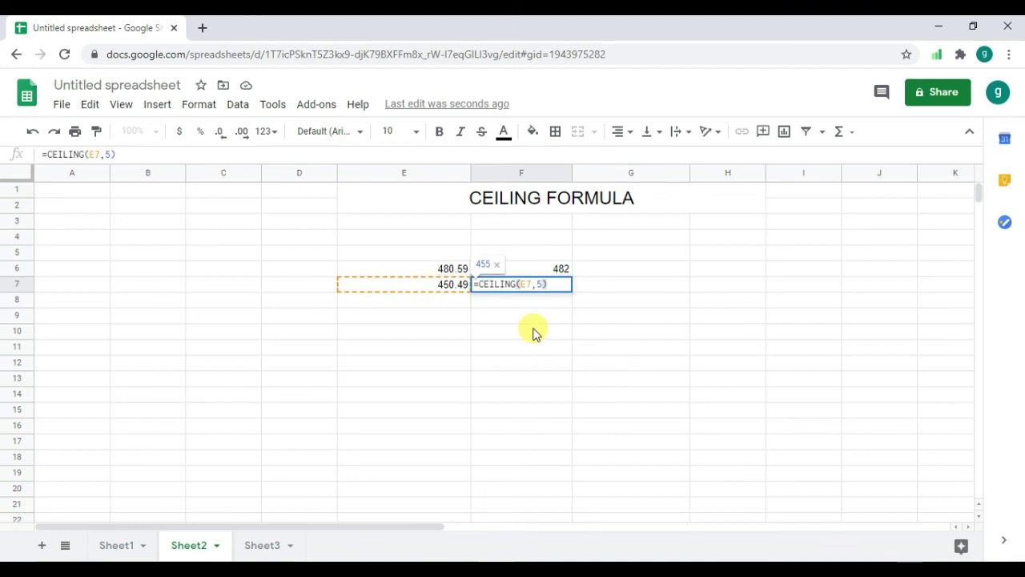
left_click(534, 321)
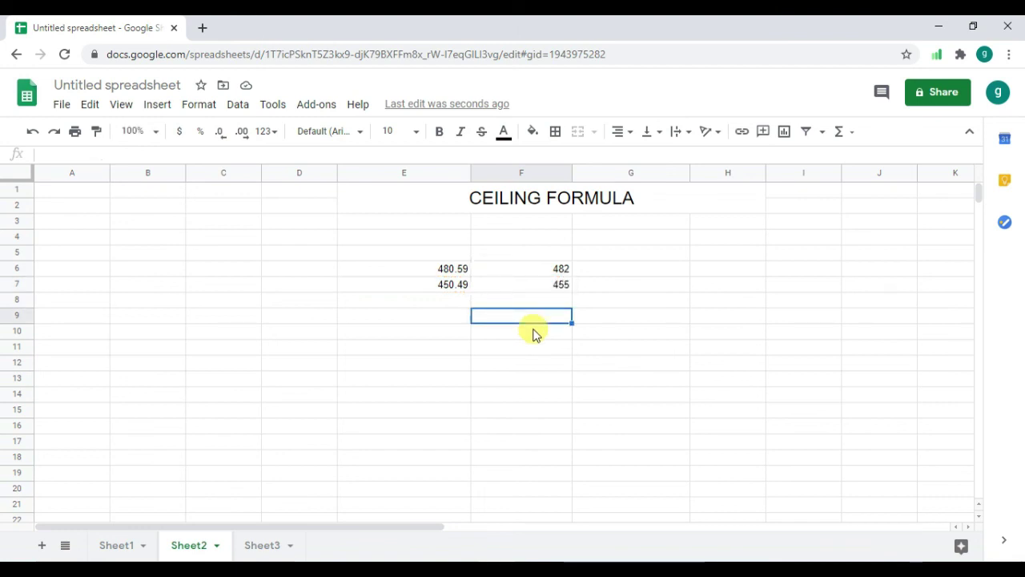
left_click(535, 333)
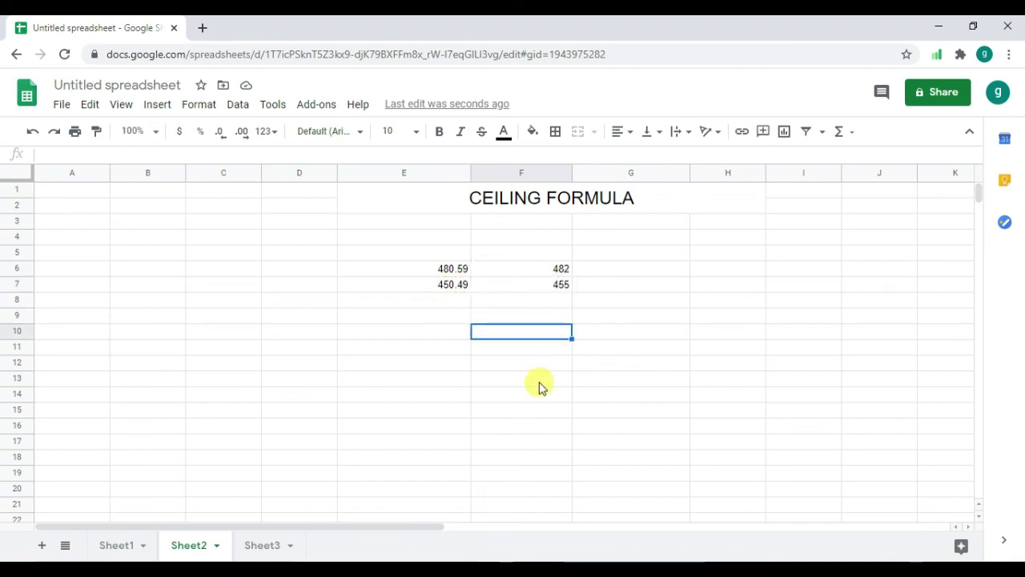